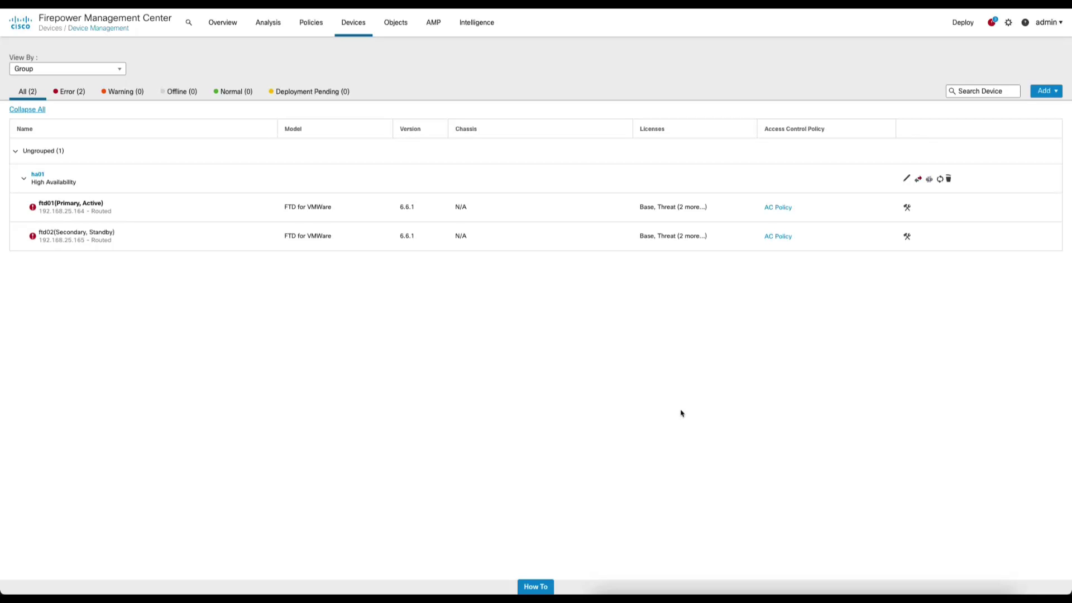
Review the fmc01 backup, then list the 7.0.5-72 and 7.2.2-54 update packages.
left_click(1009, 23)
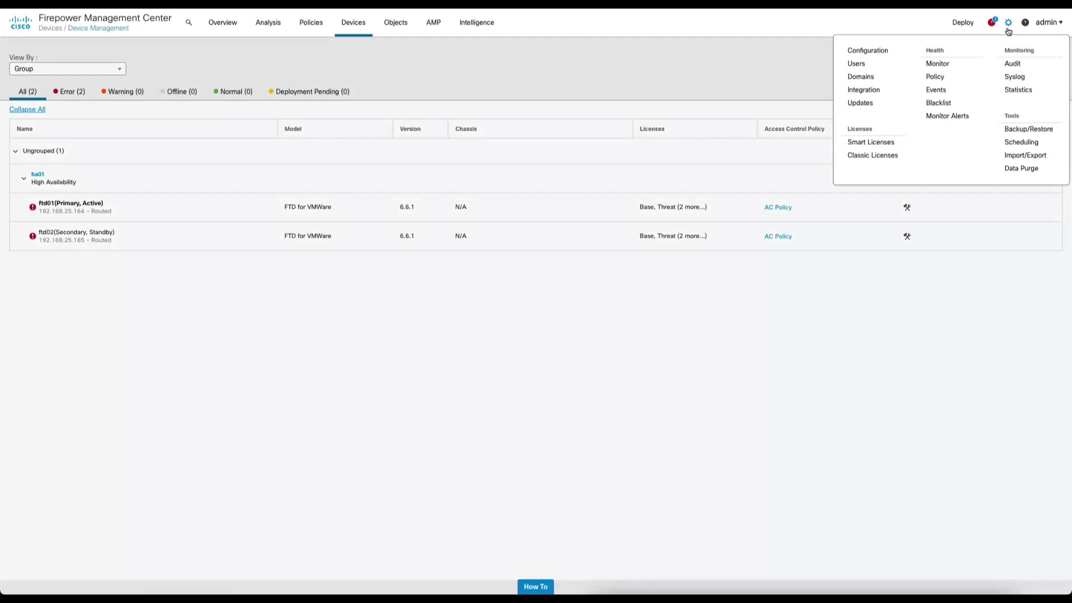
left_click(1032, 130)
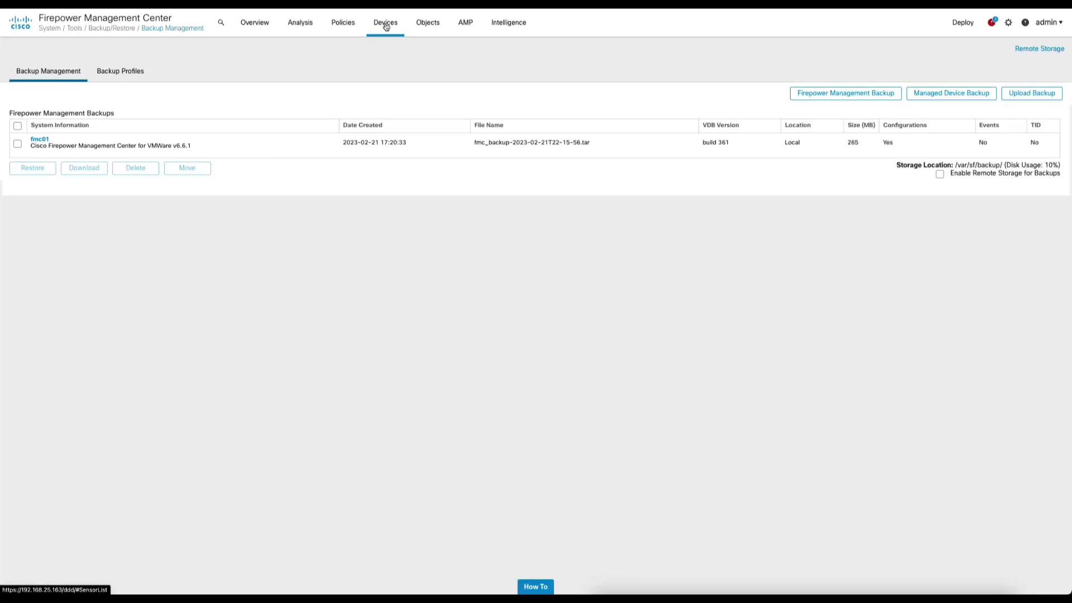
left_click(1009, 23)
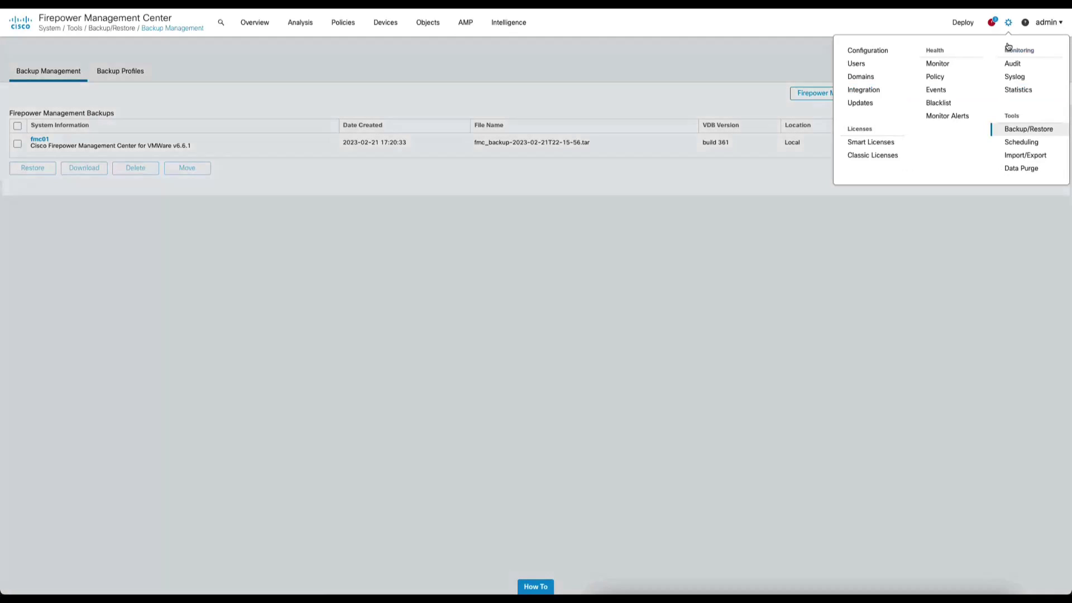
left_click(875, 104)
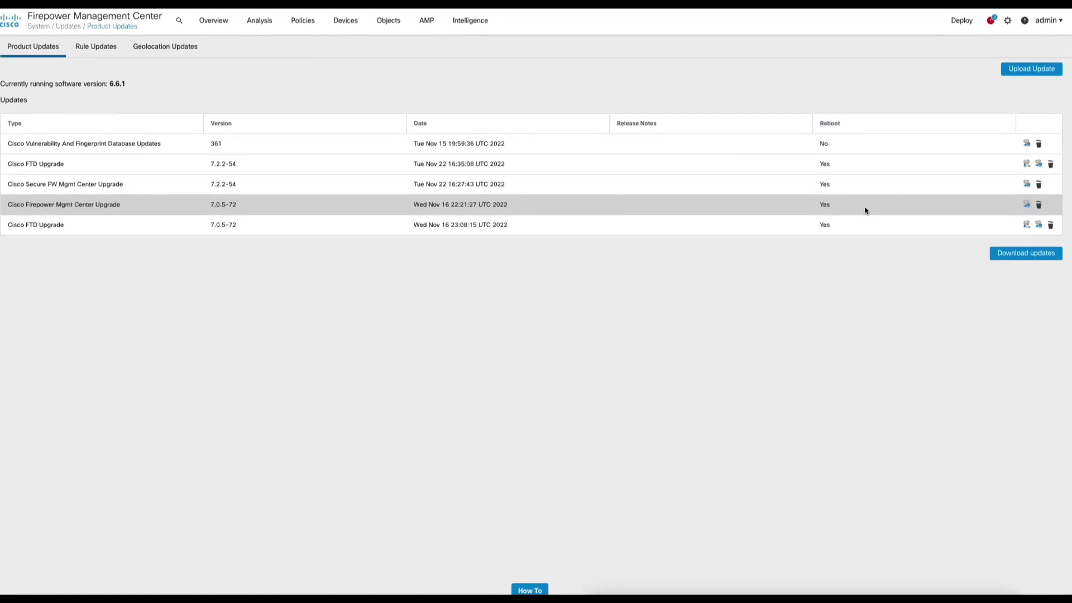
Run a readiness check on fmc01 for the 7.0.5-72 upgrade and confirm it passes.
left_click(1017, 204)
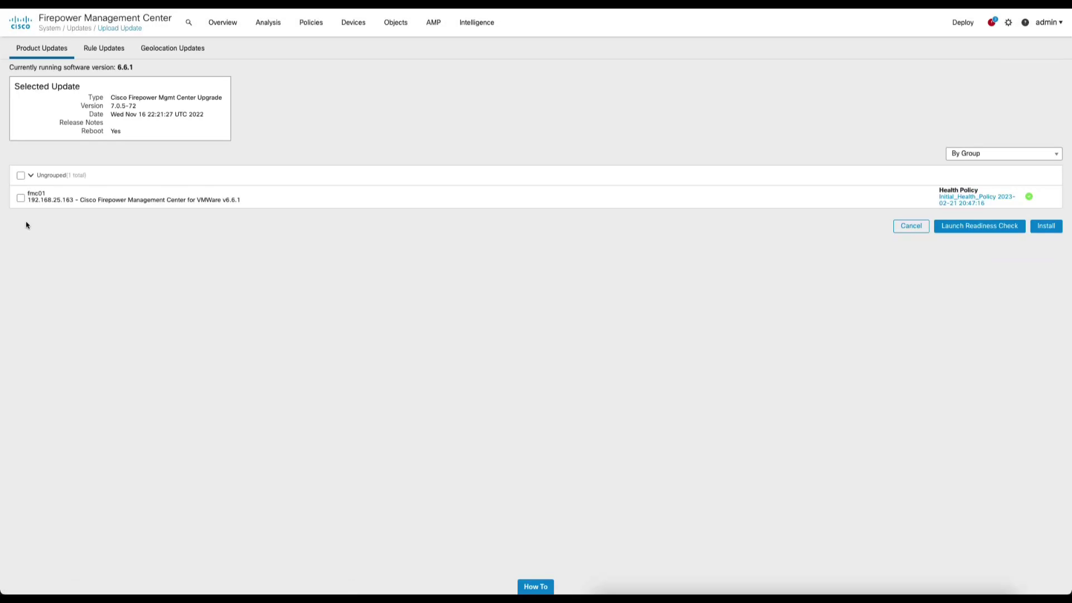
left_click(20, 199)
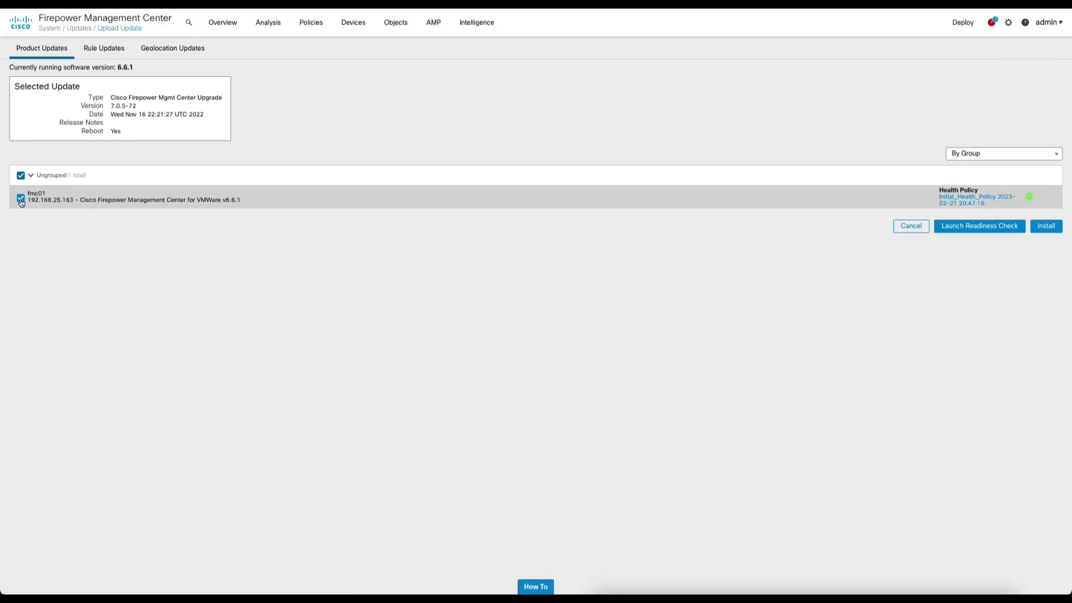
left_click(978, 227)
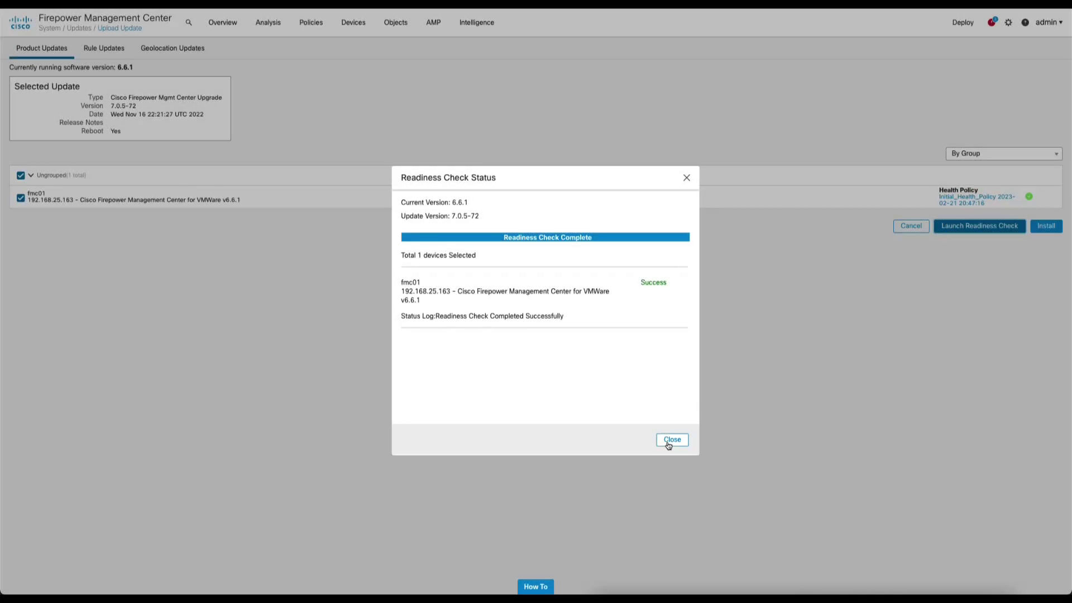
left_click(671, 441)
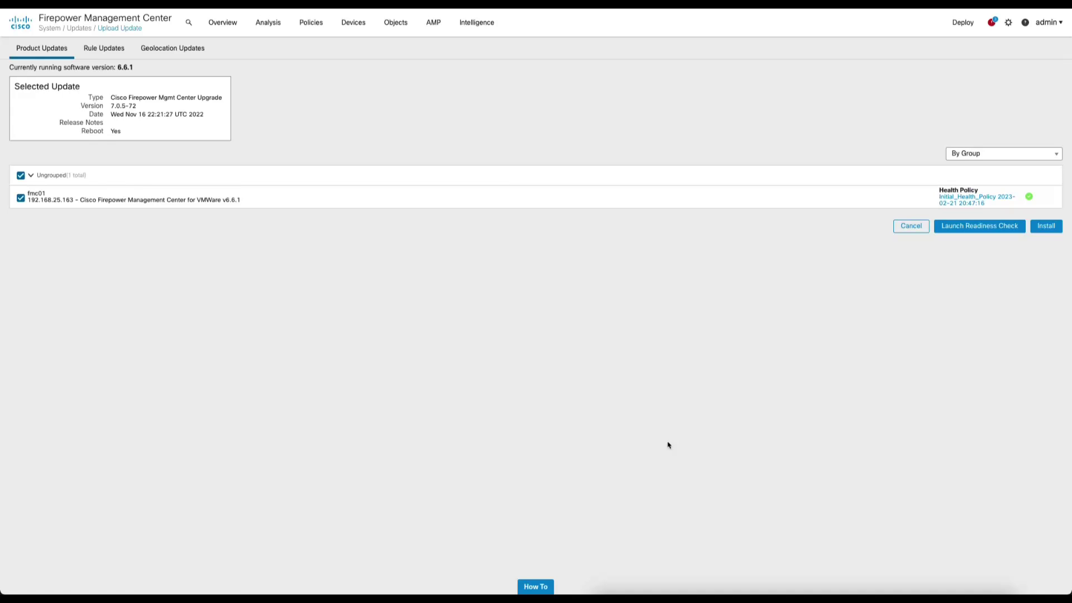
Install the 7.0.5-72 upgrade on fmc01, accept the reboot, and watch the install tasks.
left_click(1047, 227)
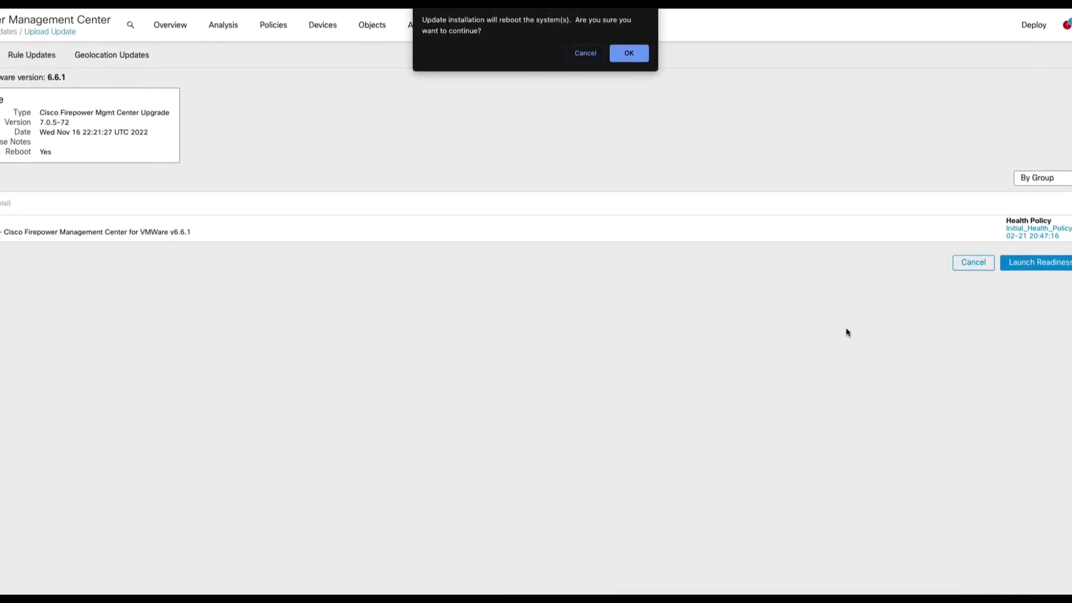
left_click(639, 58)
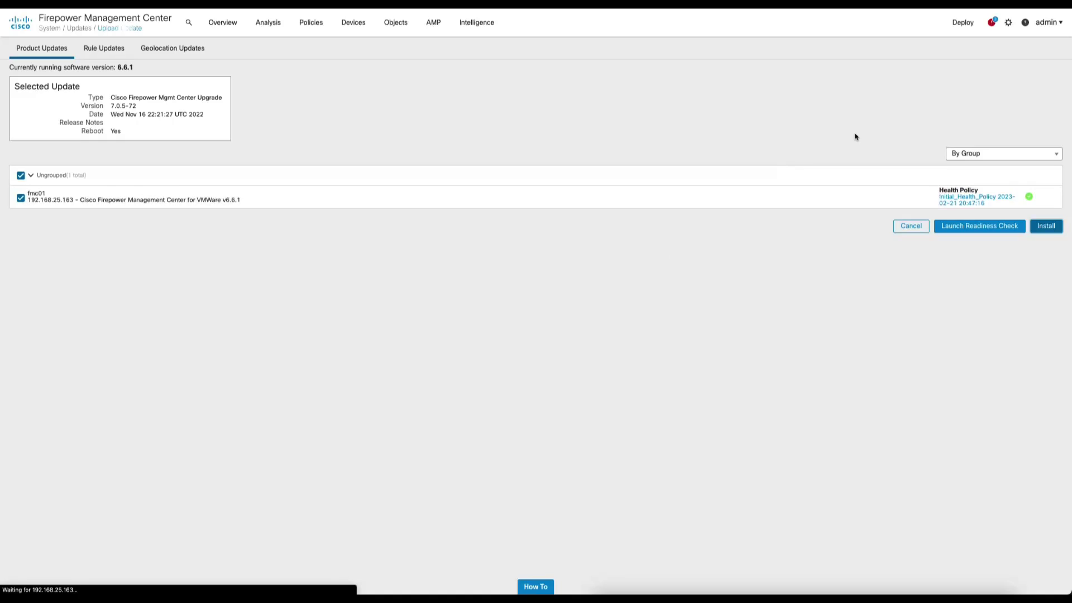
left_click(992, 28)
left_click(874, 51)
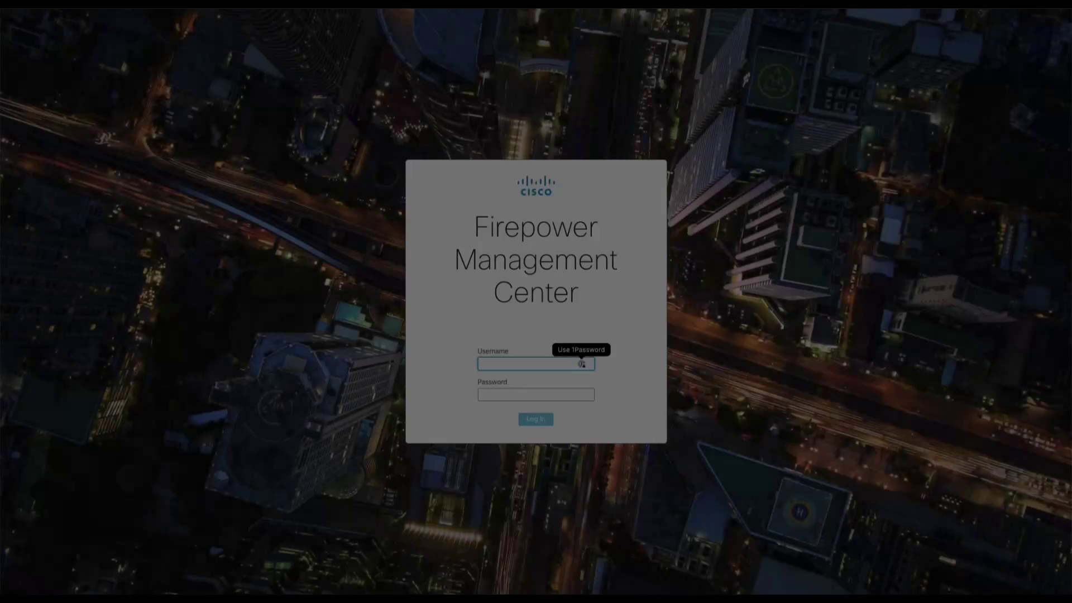
Log back in with the saved credentials and accept the User Agreement.
key("Return")
scroll(535, 313, "down", 15)
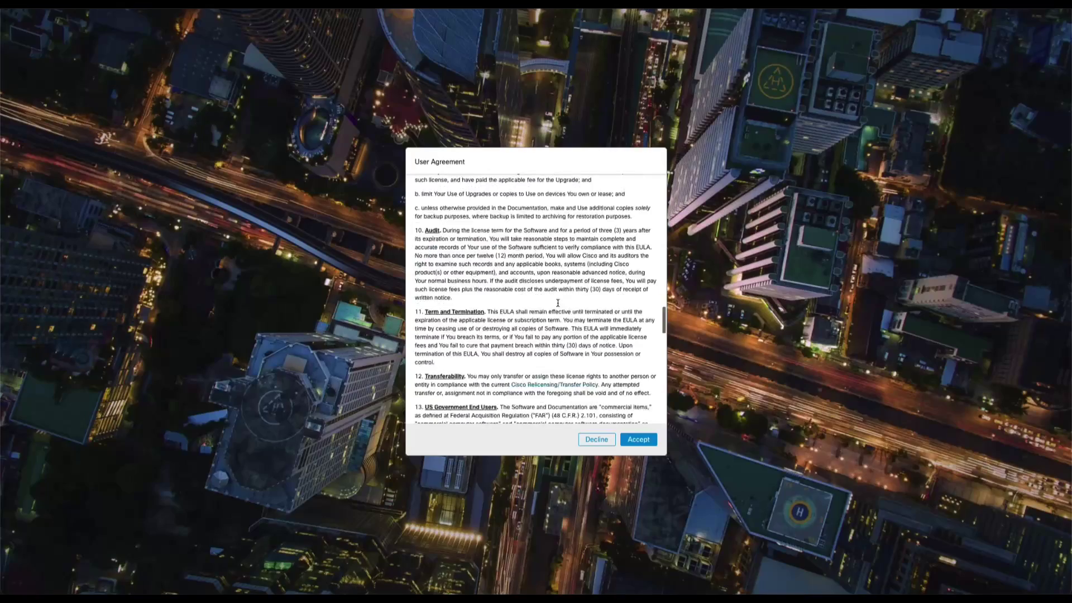
left_click(633, 438)
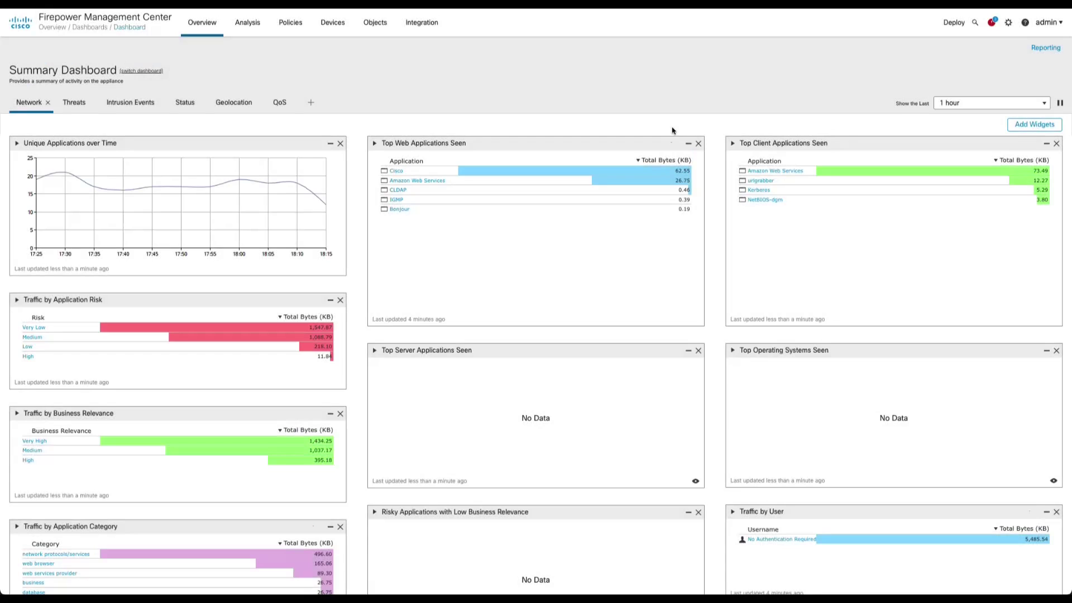
left_click(1010, 24)
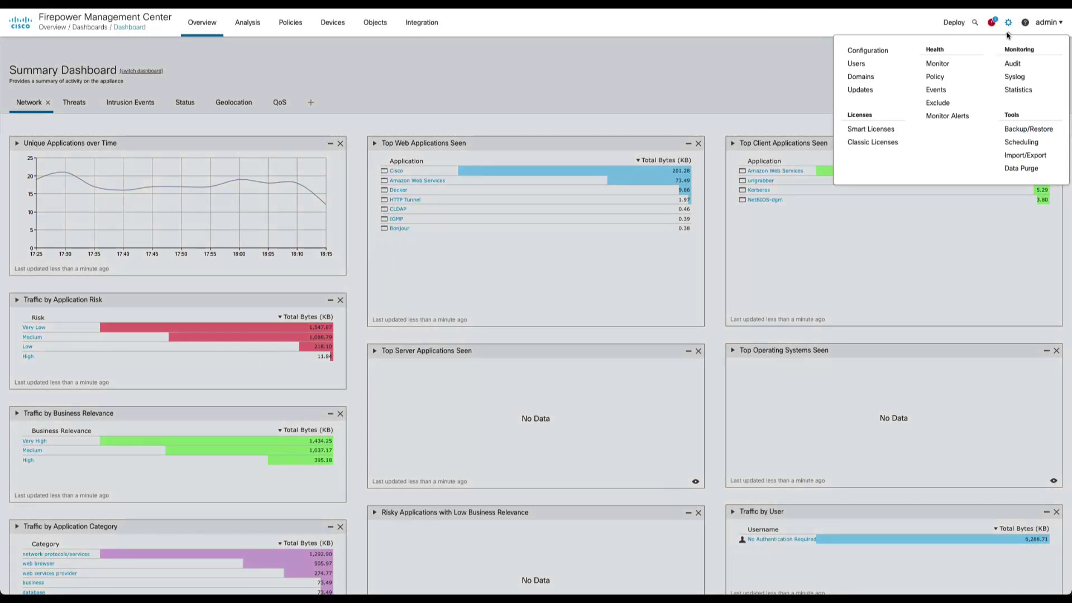
Verify fmc01 shows Software Version 7.0.5, then return to Device Management.
left_click(863, 54)
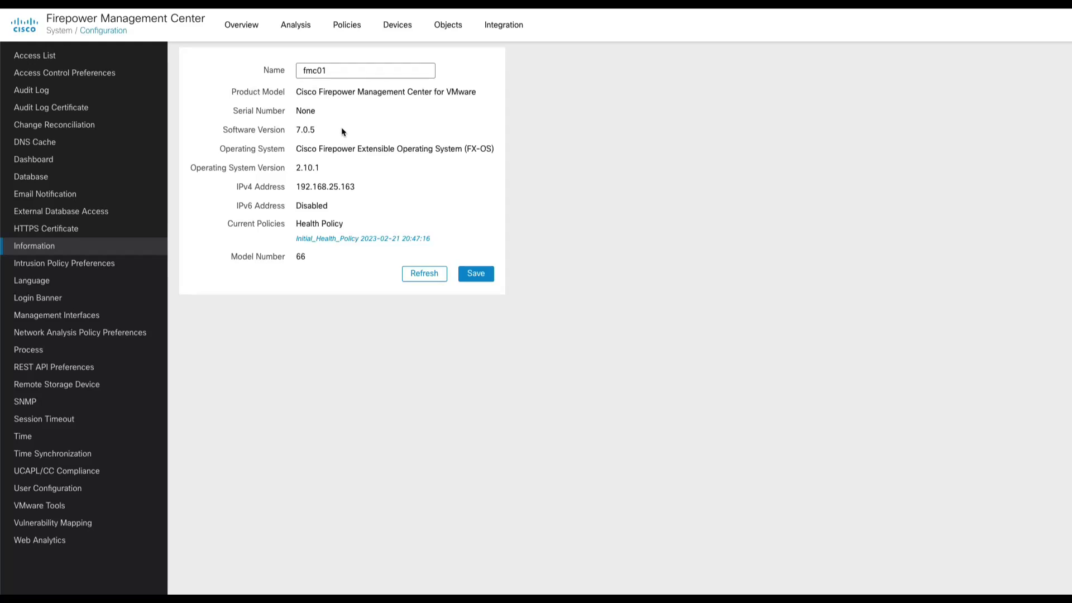
left_click(398, 25)
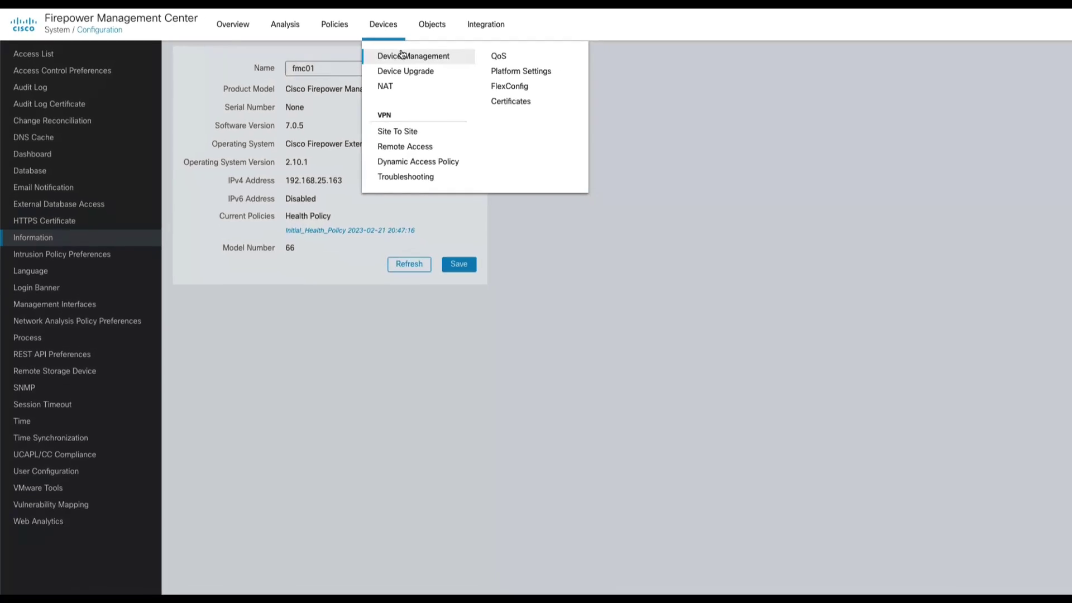
left_click(406, 56)
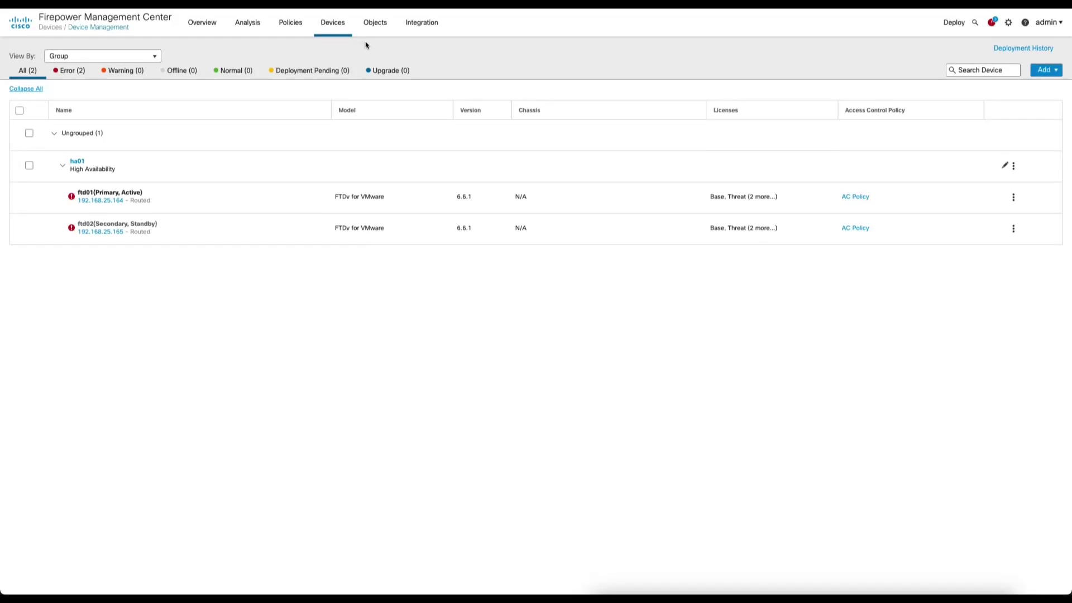
Start a Firepower software upgrade of ha01 to 7.0.5-72 and copy the package to both units.
left_click(29, 165)
left_click(215, 94)
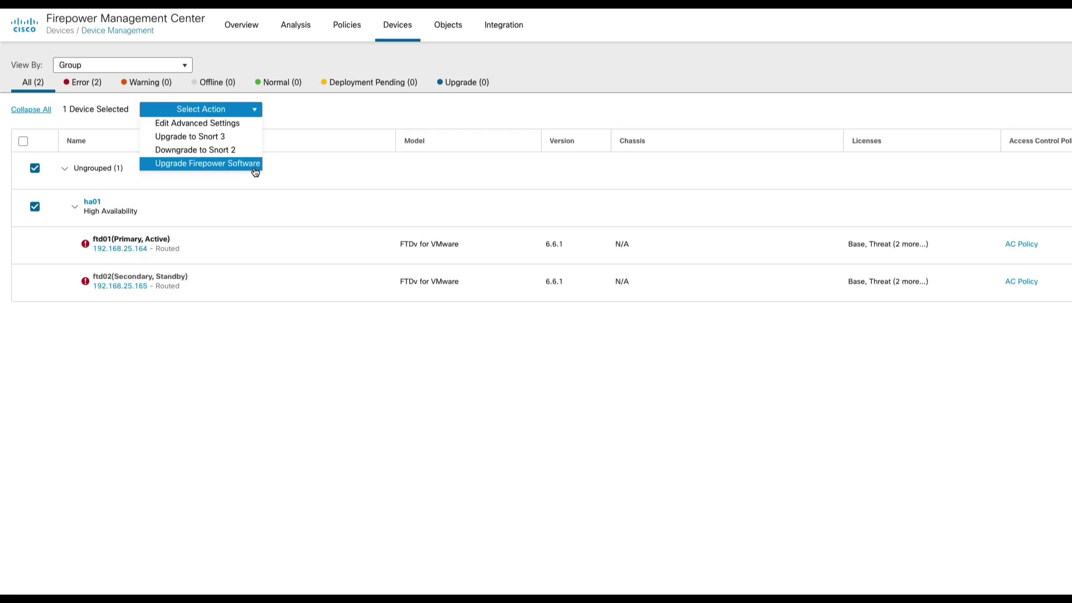
left_click(255, 164)
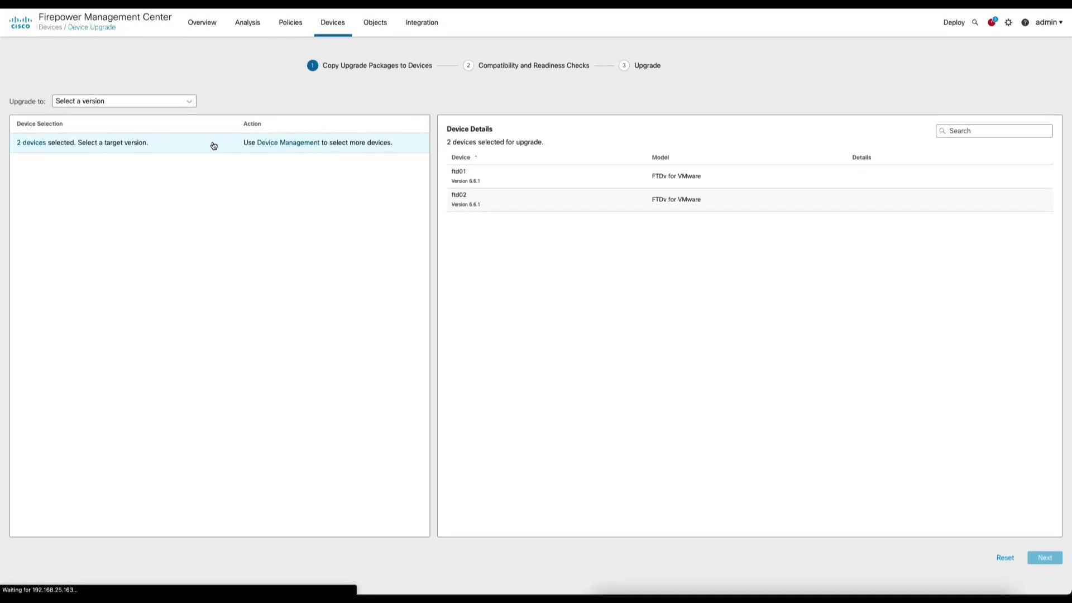
left_click(191, 105)
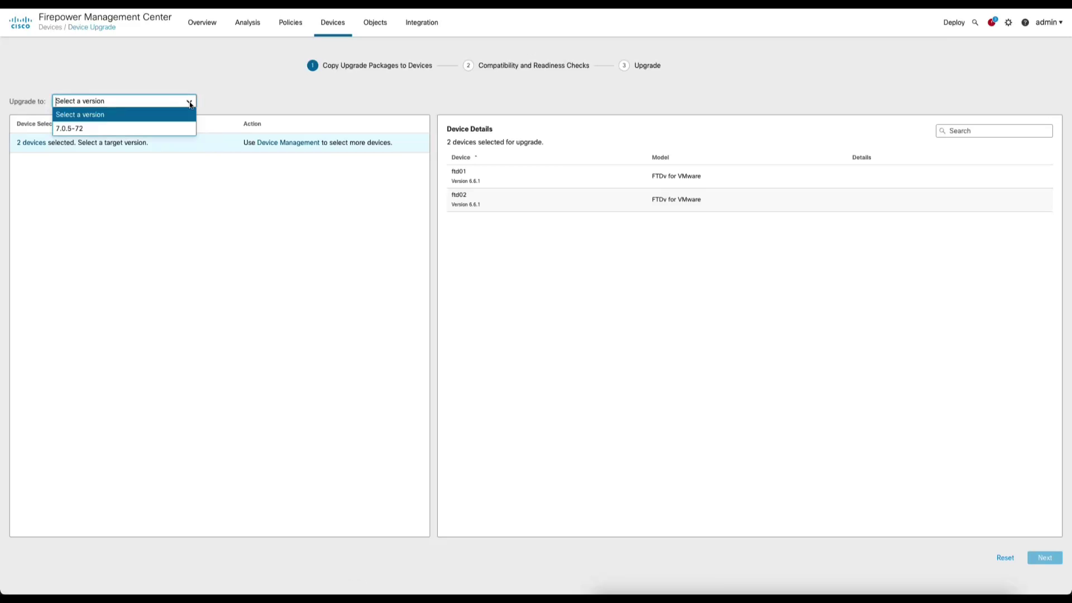
left_click(180, 128)
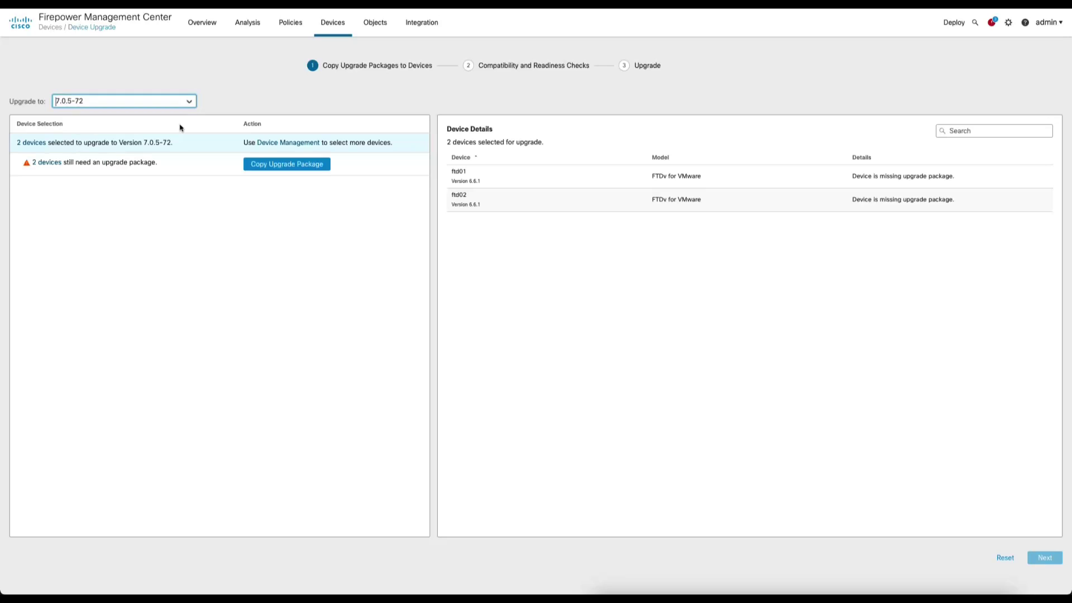
left_click(277, 166)
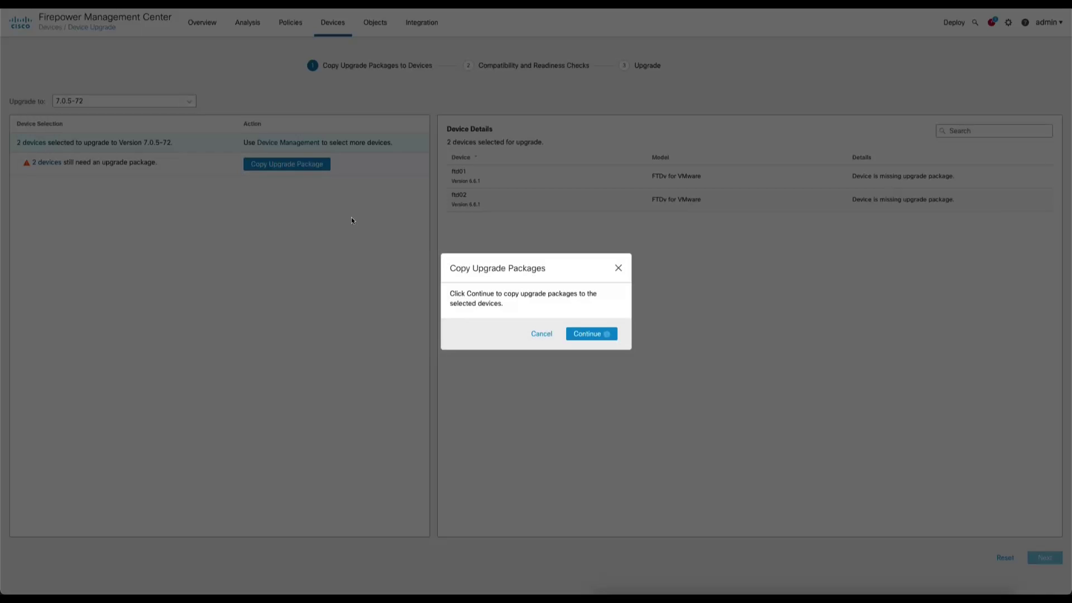
left_click(588, 335)
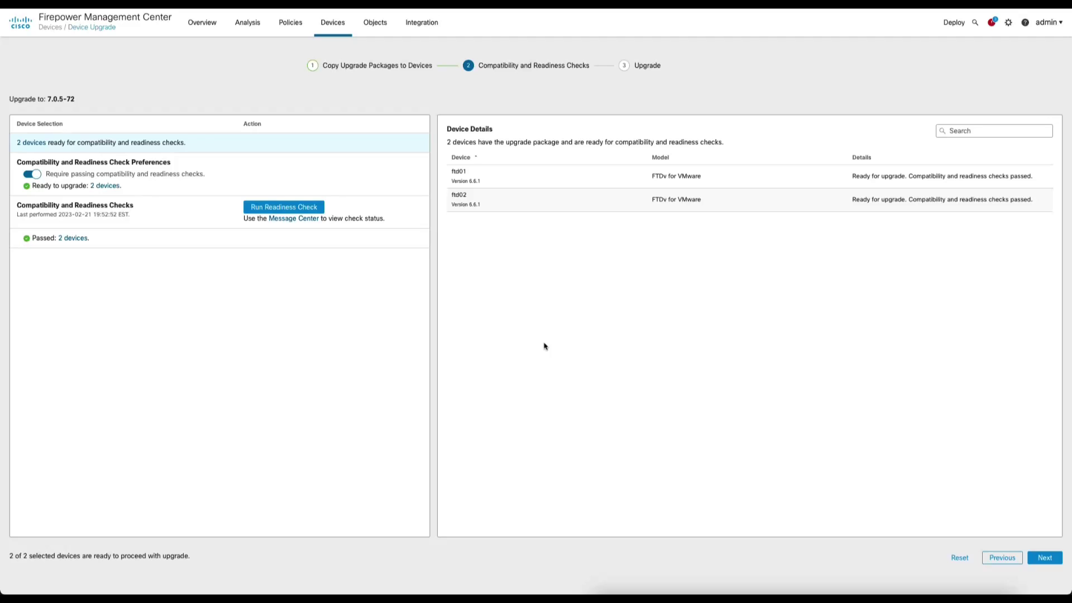
Start and confirm the 7.0.5-72 upgrade on ftd01 and ftd02.
left_click(1047, 557)
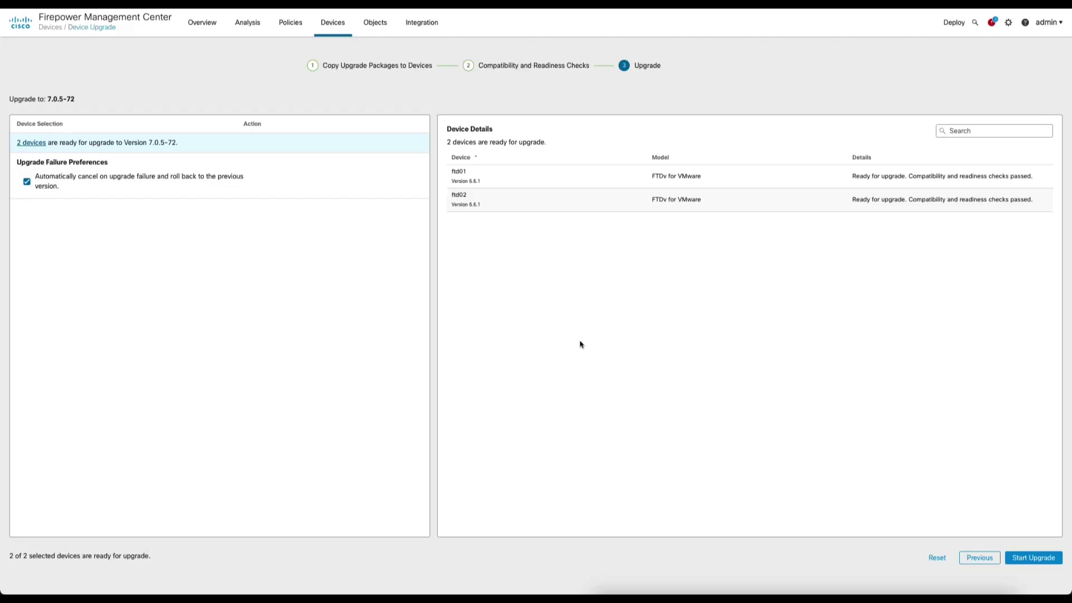
left_click(1040, 559)
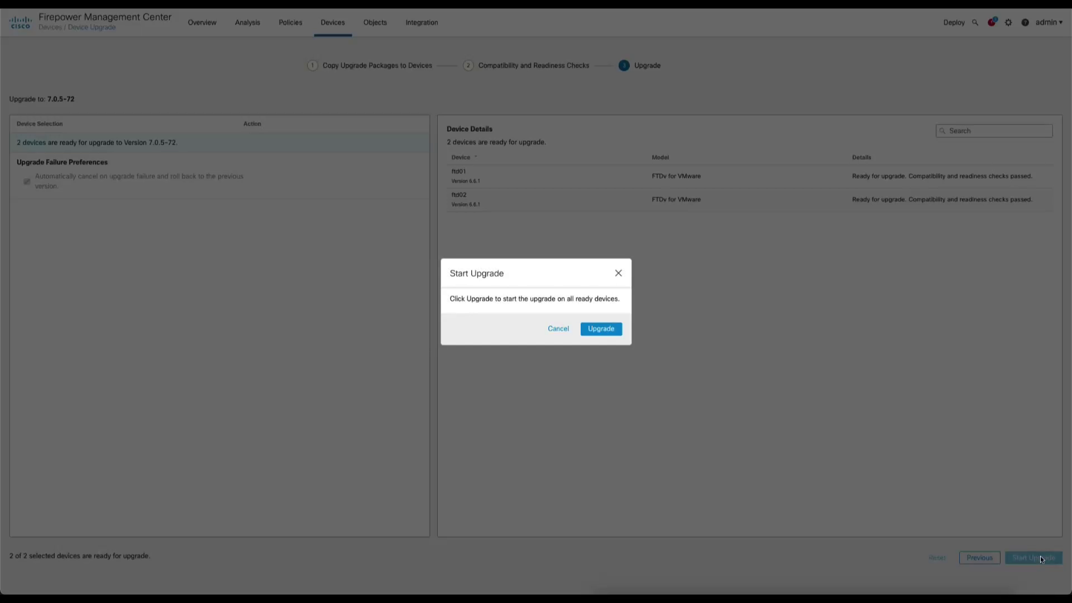
left_click(598, 330)
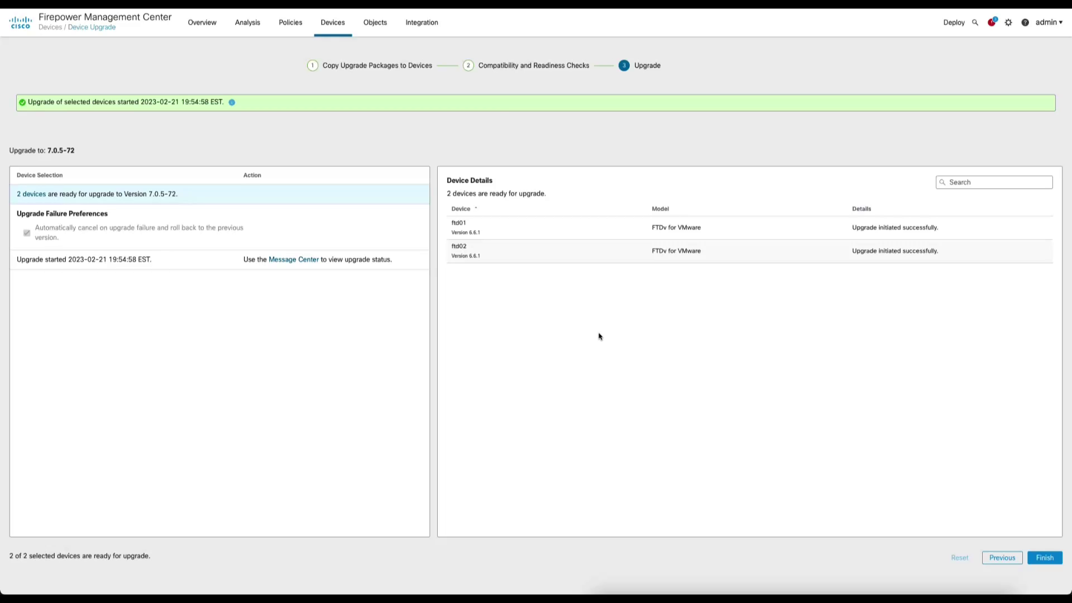
Check the running upgrade tasks, then return to the Device Management list.
left_click(991, 23)
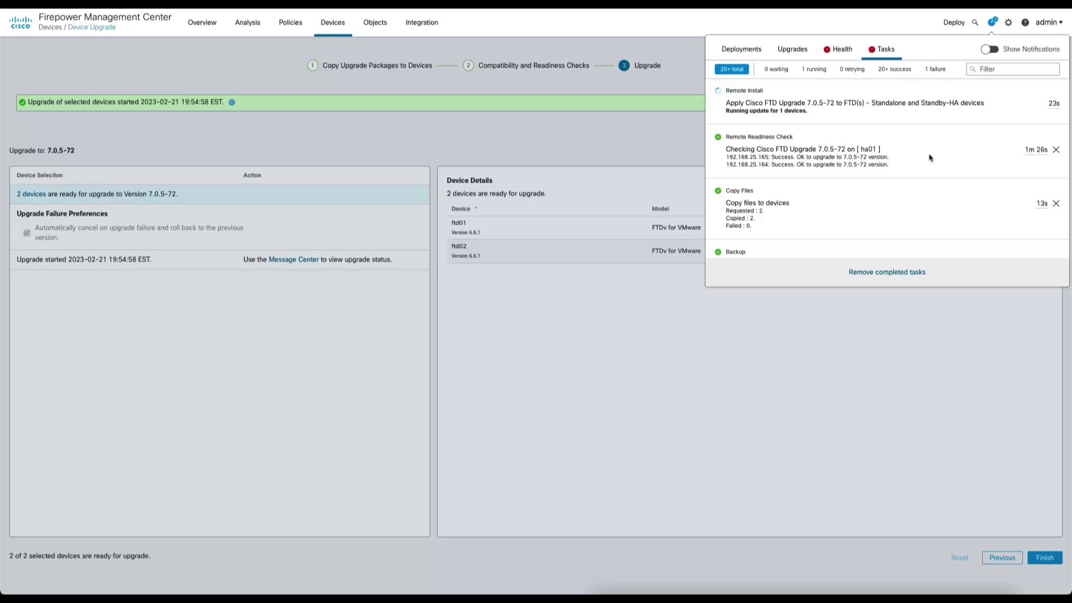
left_click(734, 347)
mouse_move(333, 22)
left_click(346, 49)
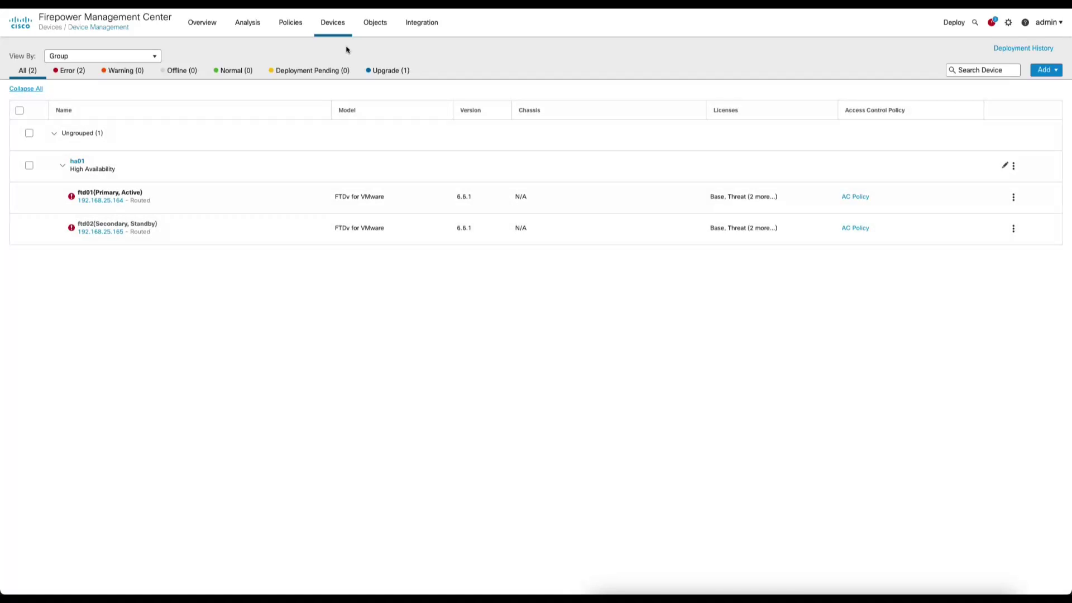
Monitor upgrade tasks and filter to upgrading devices until ftd01 and ftd02 show 7.0.5.
left_click(992, 23)
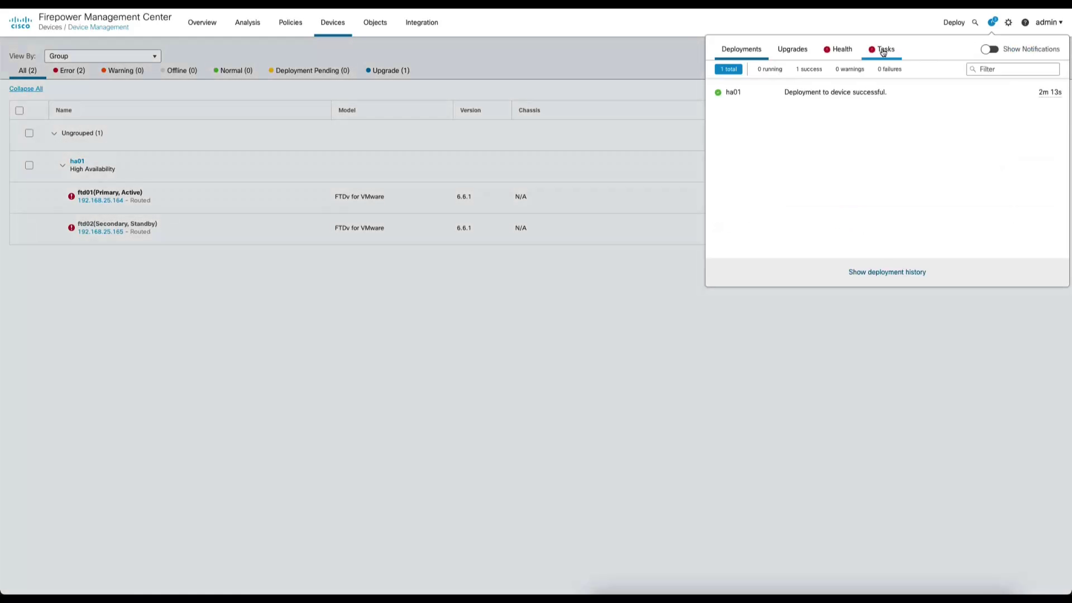
left_click(883, 50)
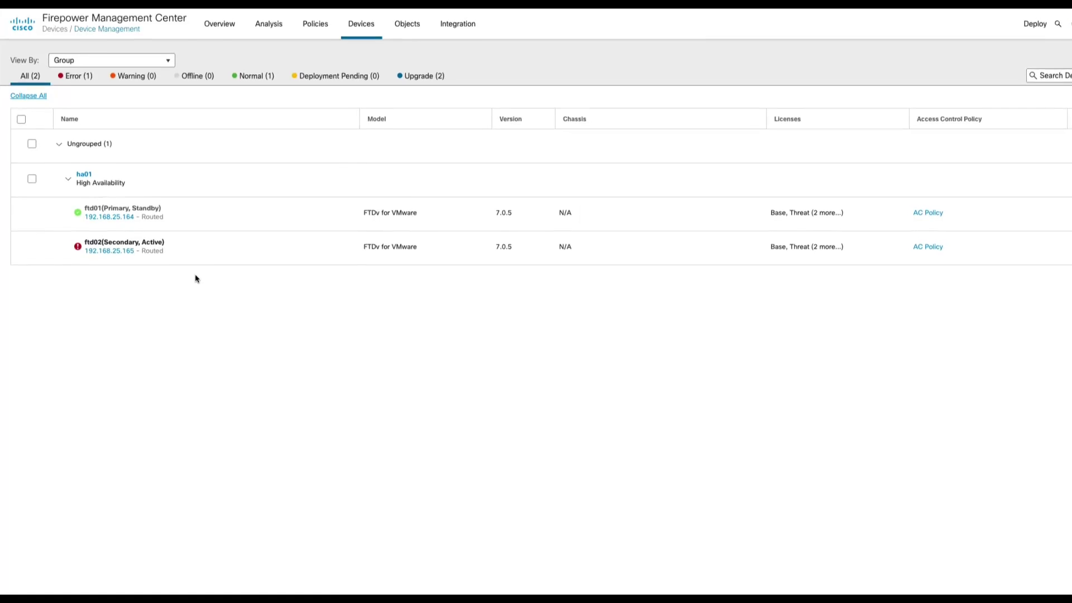
left_click(423, 76)
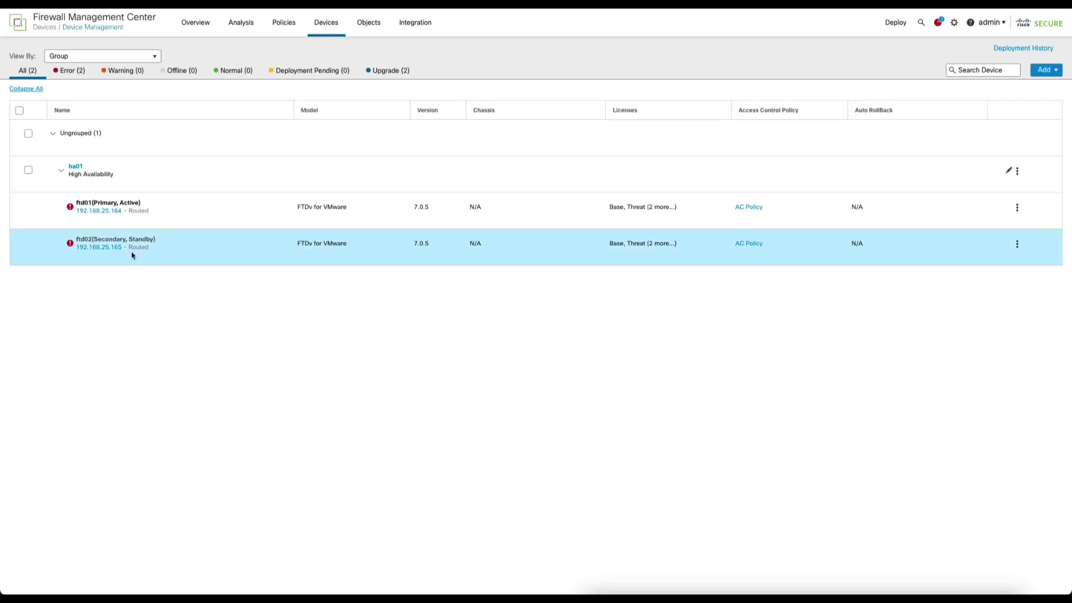
Set up a Firepower software upgrade of ha01 targeting version 7.2.1-40.
left_click(28, 170)
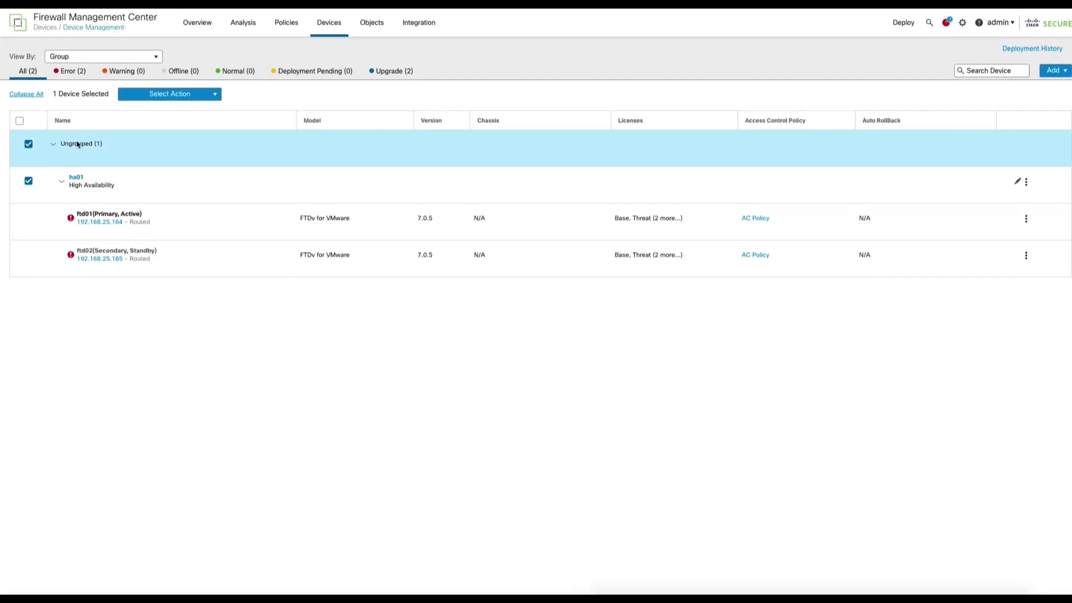
left_click(179, 93)
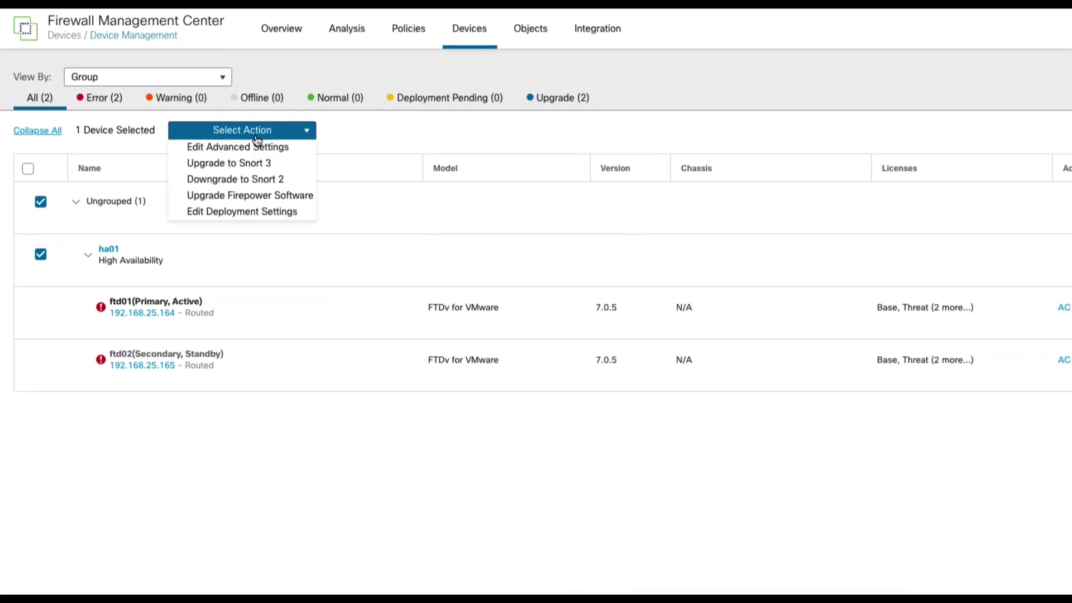
left_click(298, 196)
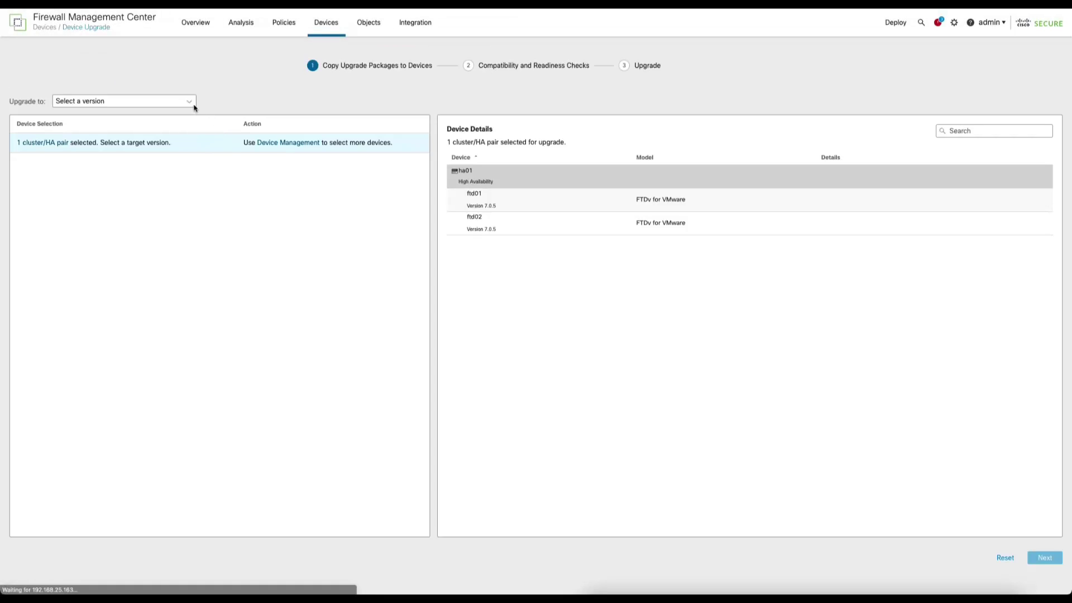
left_click(189, 103)
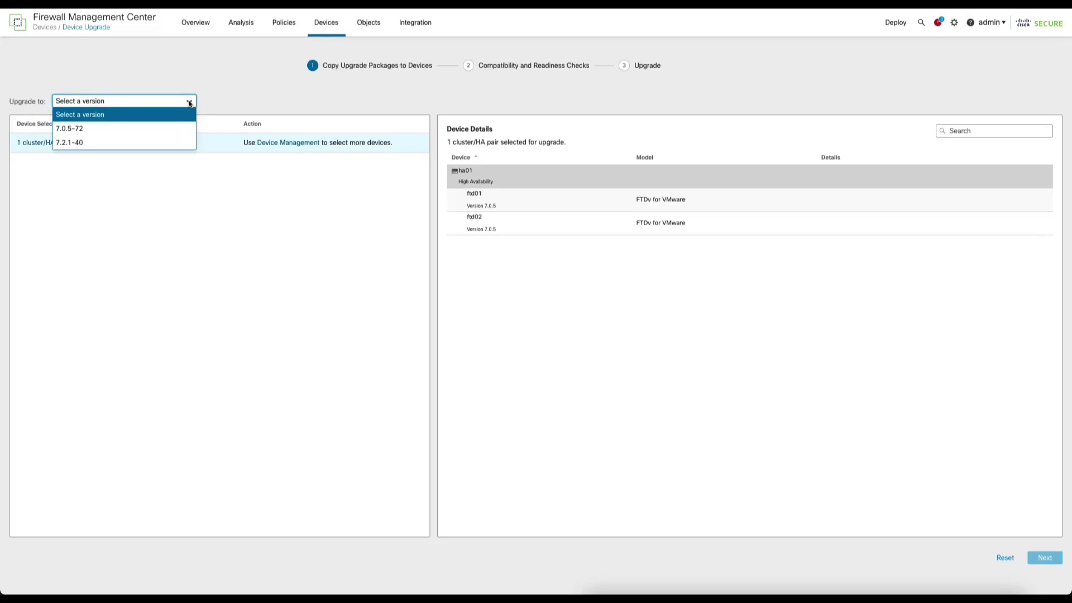
left_click(163, 140)
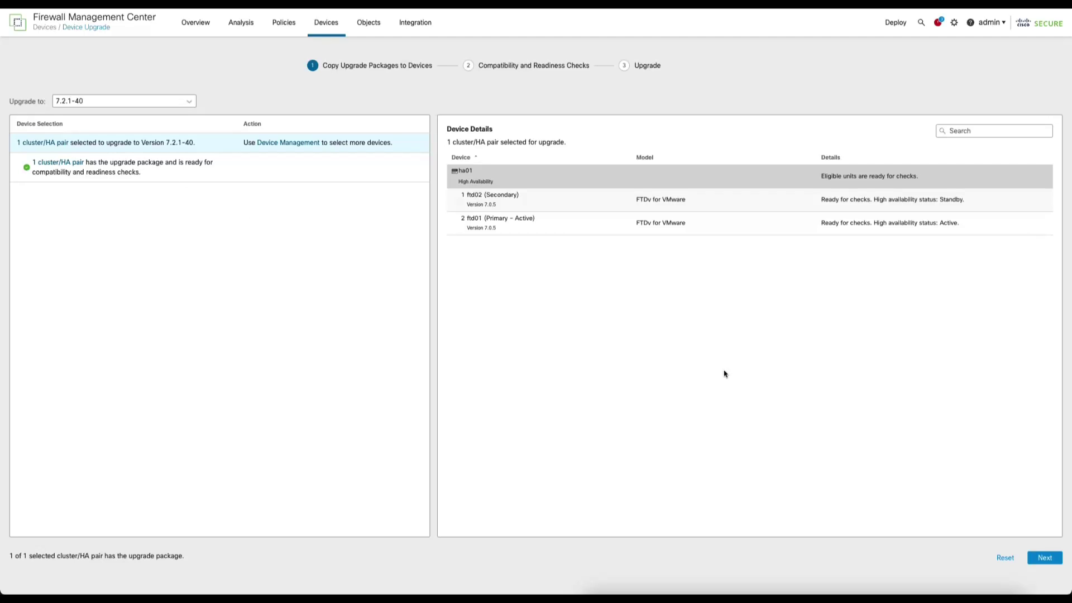
Pass the checks and start the ha01 upgrade to 7.2.1 with Snort 2 to Snort 3 enabled.
left_click(1043, 561)
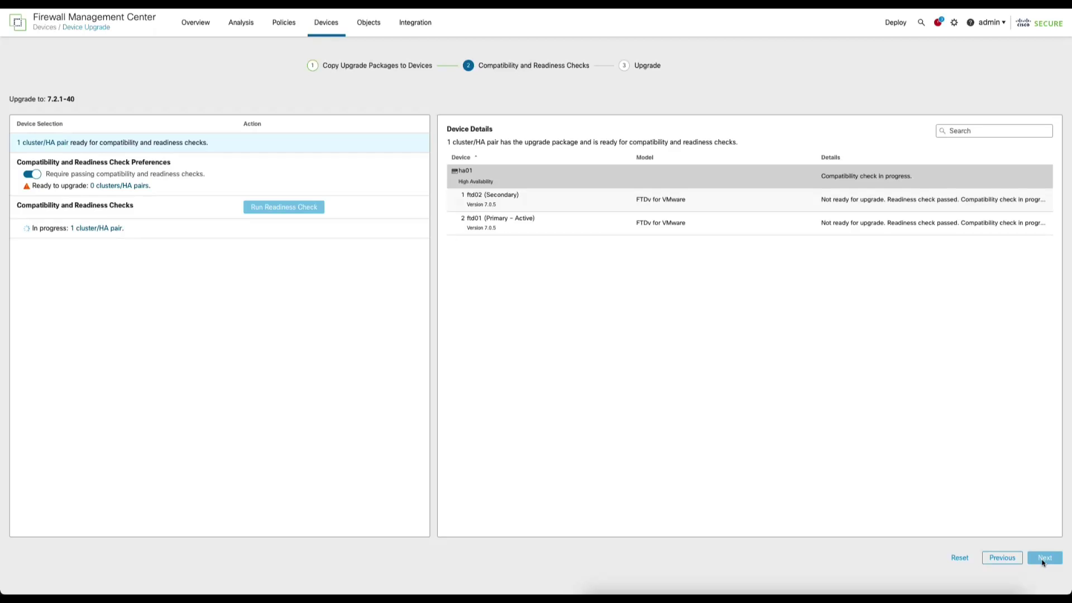
left_click(1045, 559)
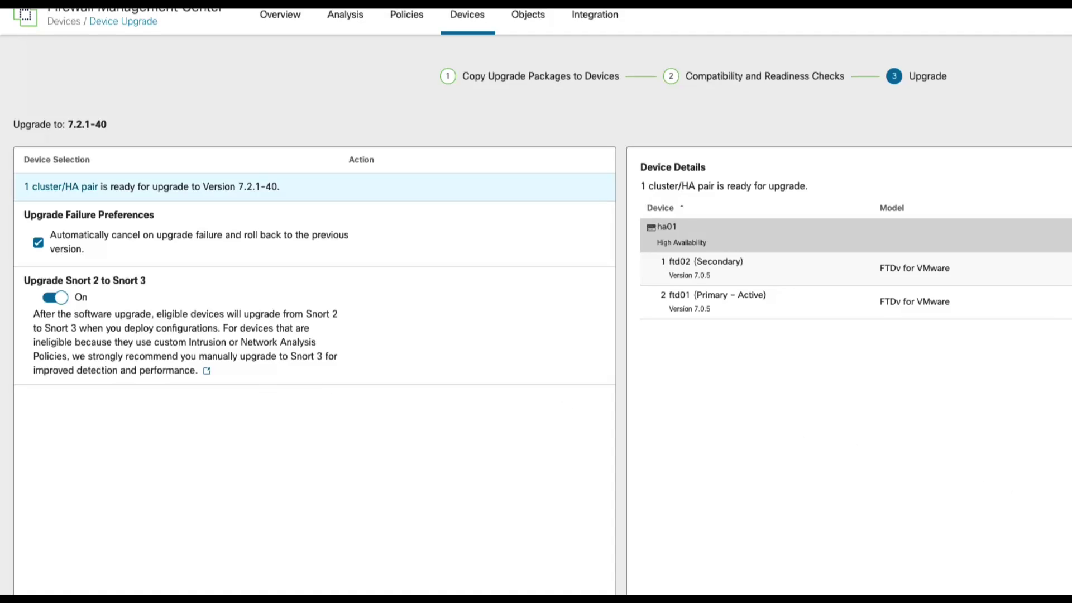
left_click(1045, 558)
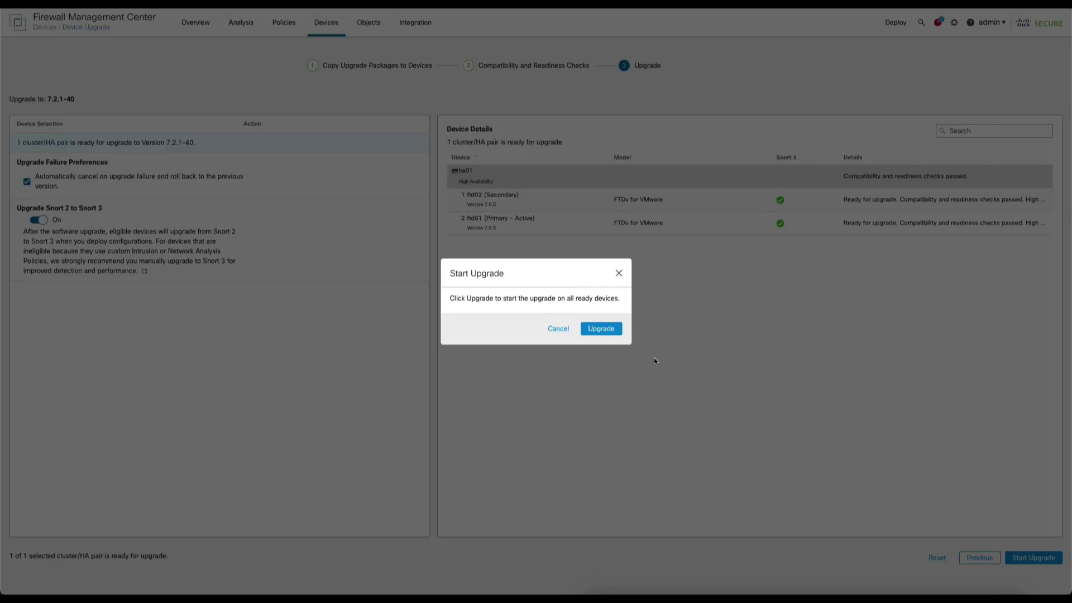
left_click(608, 330)
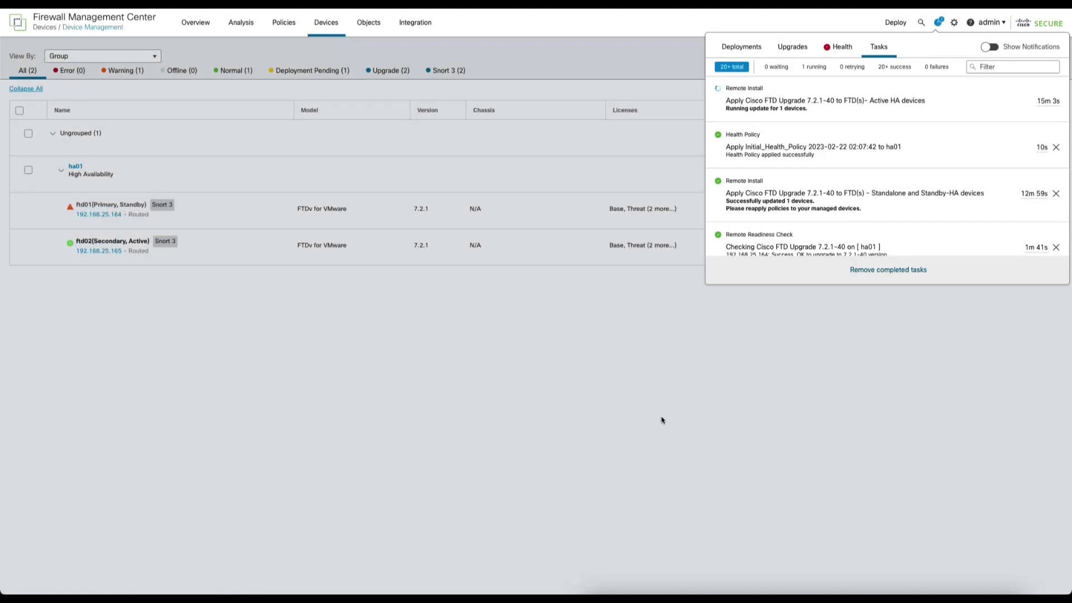
left_click(661, 420)
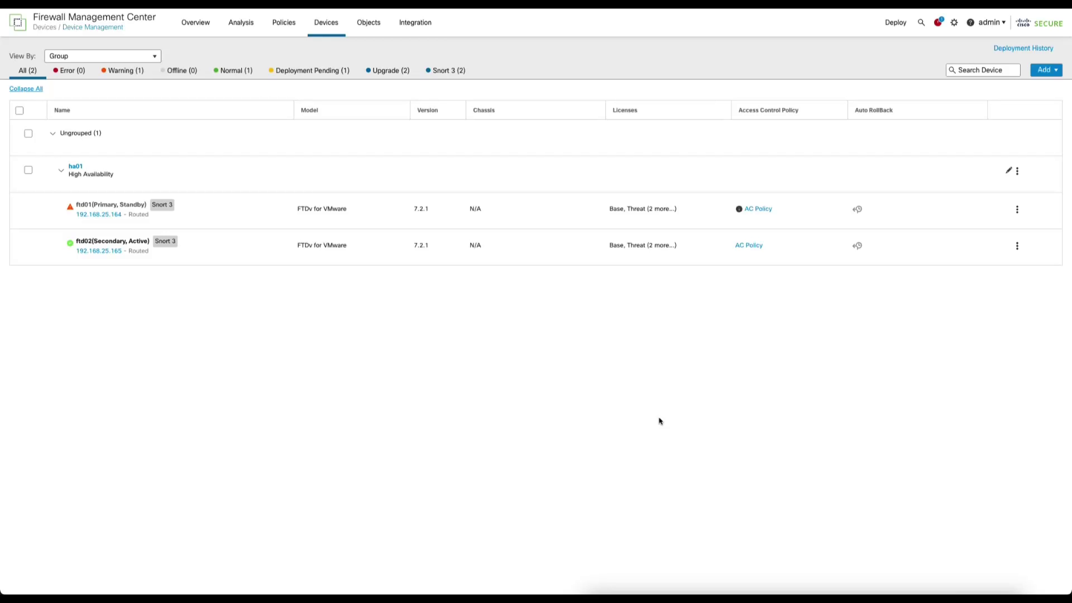